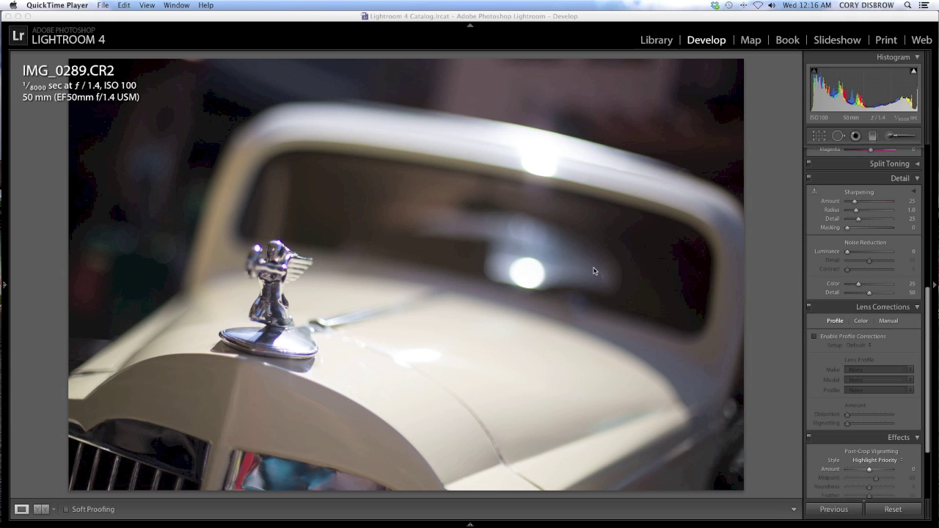
- At 1:1 on the chrome ornament, set Lens Corrections Defringe Purple Amount to 10
{"action": "left_click", "coordinate": [276, 257]}
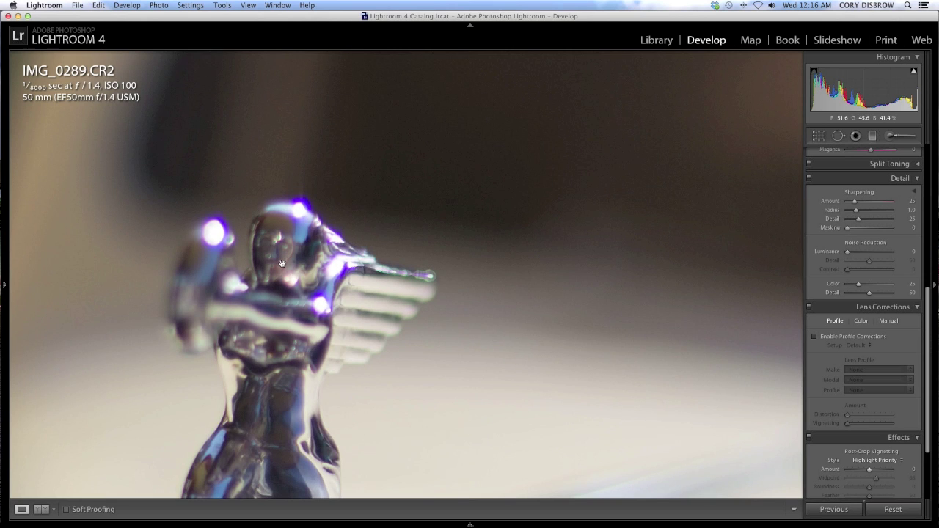
{"action": "left_click", "coordinate": [281, 263]}
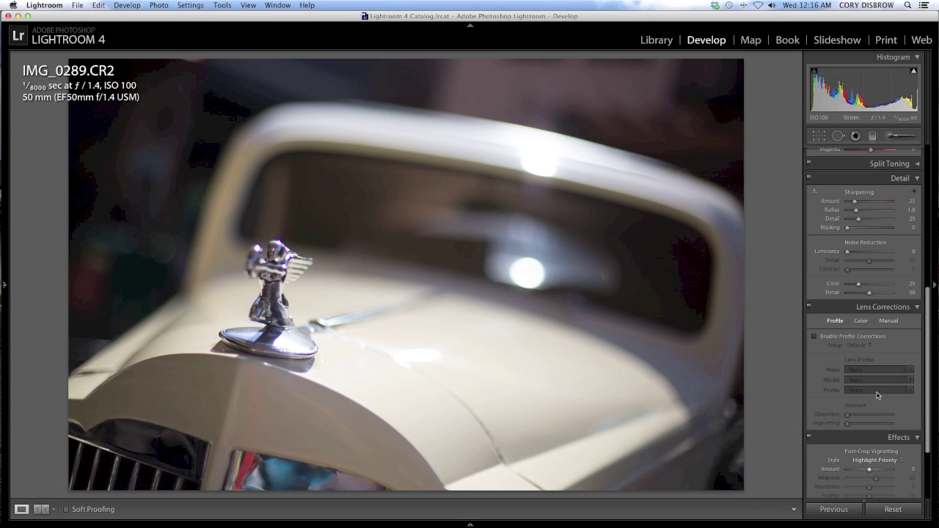
{"action": "scroll", "coordinate": [853, 380], "scroll_direction": "down", "scroll_amount": 2}
{"action": "scroll", "coordinate": [854, 381], "scroll_direction": "down", "scroll_amount": 1}
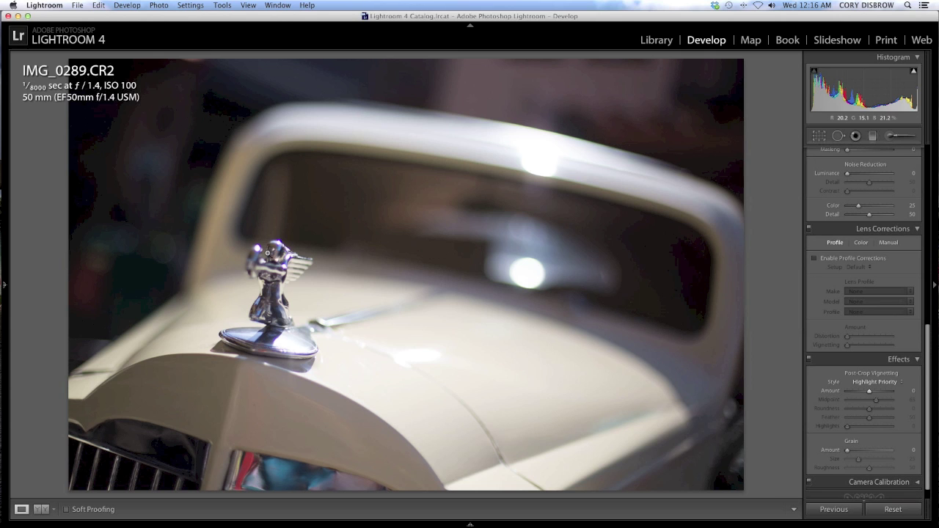
{"action": "left_click", "coordinate": [273, 252]}
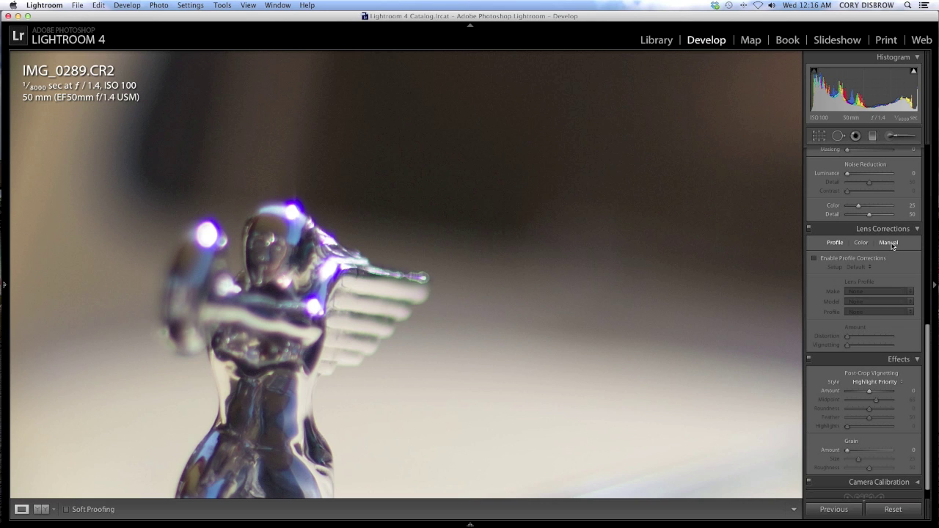
{"action": "left_click", "coordinate": [855, 244]}
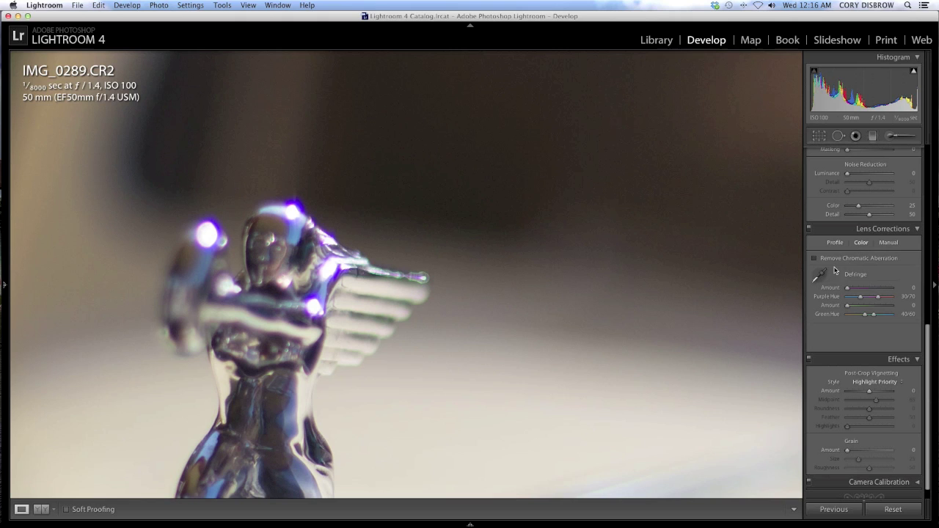
{"action": "left_click", "coordinate": [875, 289]}
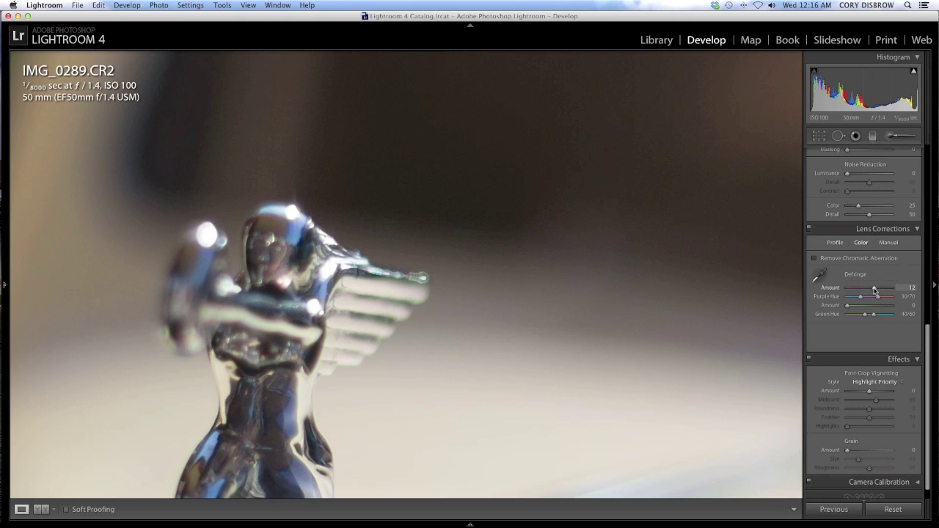
{"action": "left_click_drag", "start_coordinate": [875, 290], "coordinate": [870, 291]}
{"action": "left_click", "coordinate": [300, 235]}
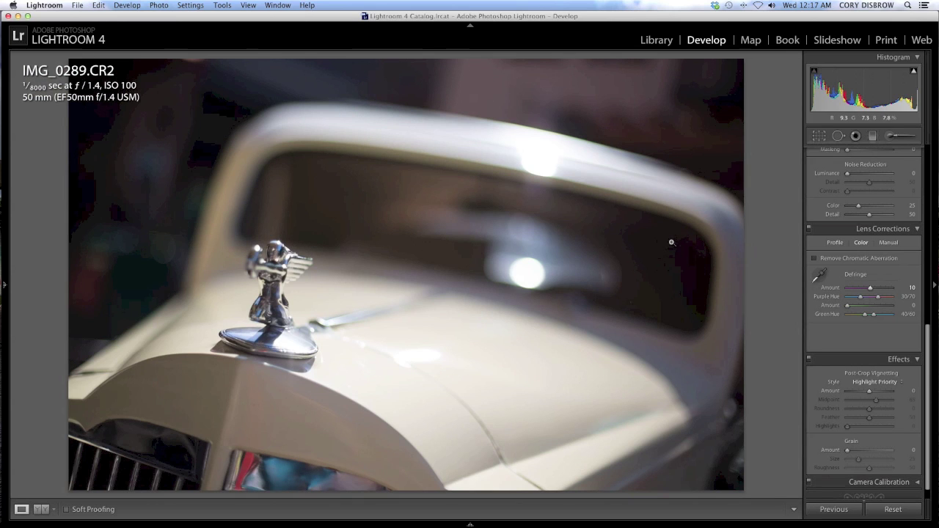
- Switch Basic Treatment to Black & White and raise Exposure to +0.45
{"action": "scroll", "coordinate": [833, 233], "scroll_direction": "up", "scroll_amount": 10}
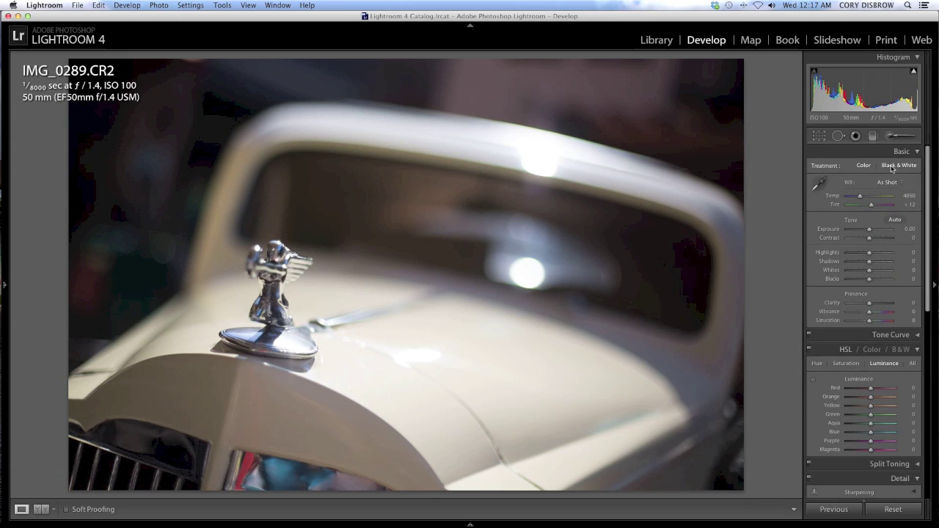
{"action": "left_click", "coordinate": [891, 169]}
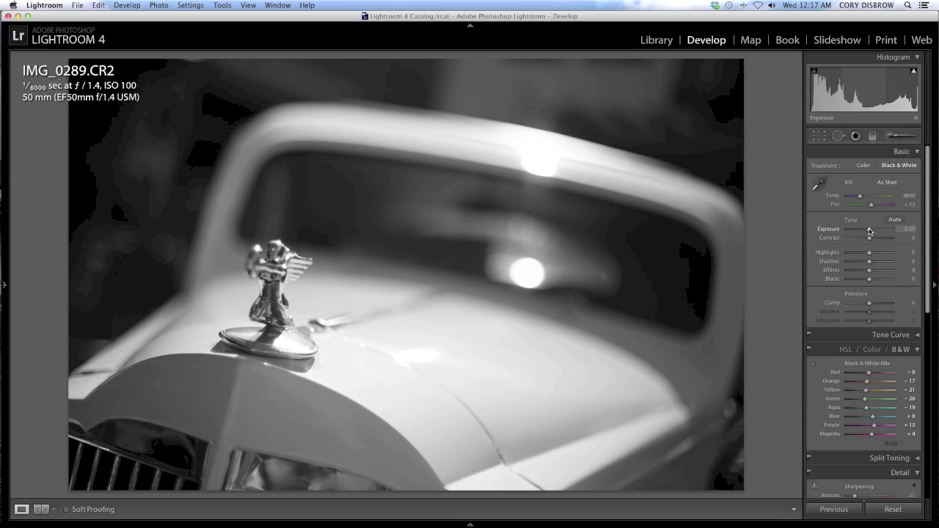
{"action": "left_click_drag", "start_coordinate": [869, 231], "coordinate": [872, 232]}
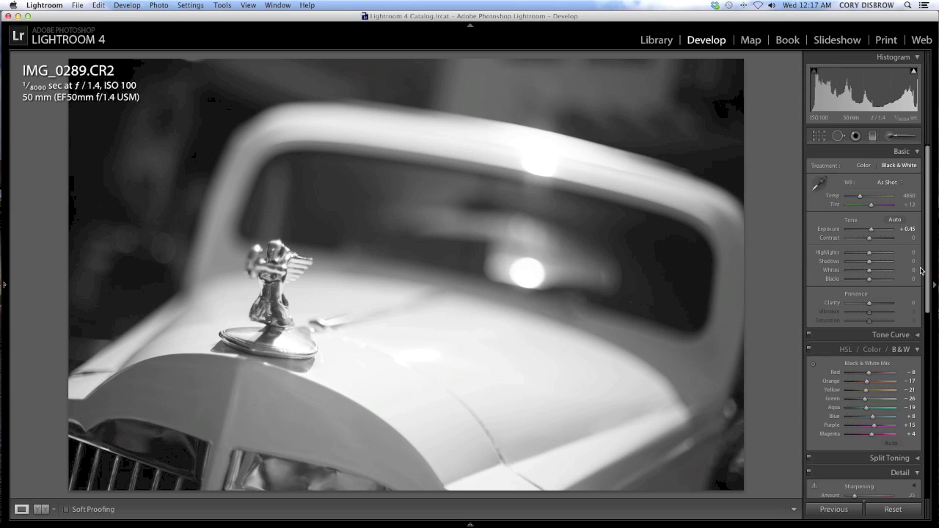
- Set the Basic Tone sliders to Highlights -40 and Shadows +54
{"action": "left_click", "coordinate": [858, 254]}
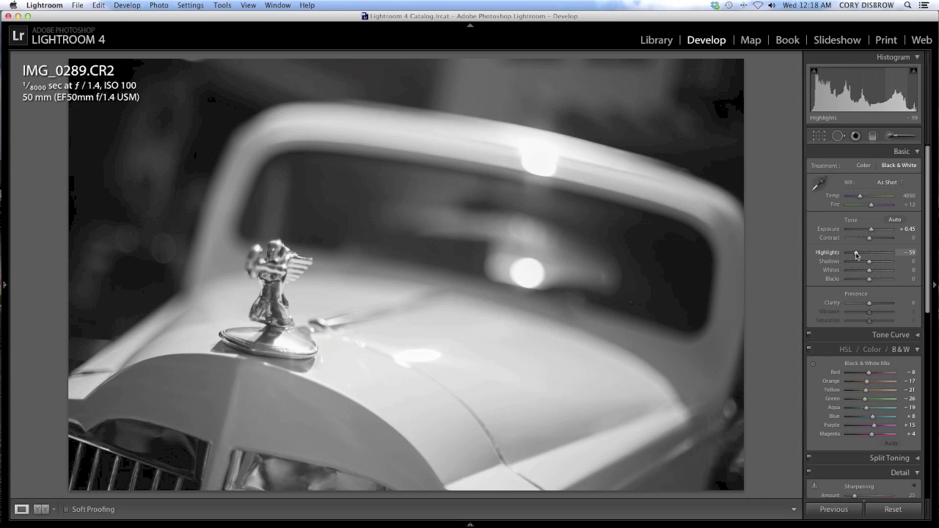
{"action": "left_click_drag", "start_coordinate": [856, 255], "coordinate": [860, 255]}
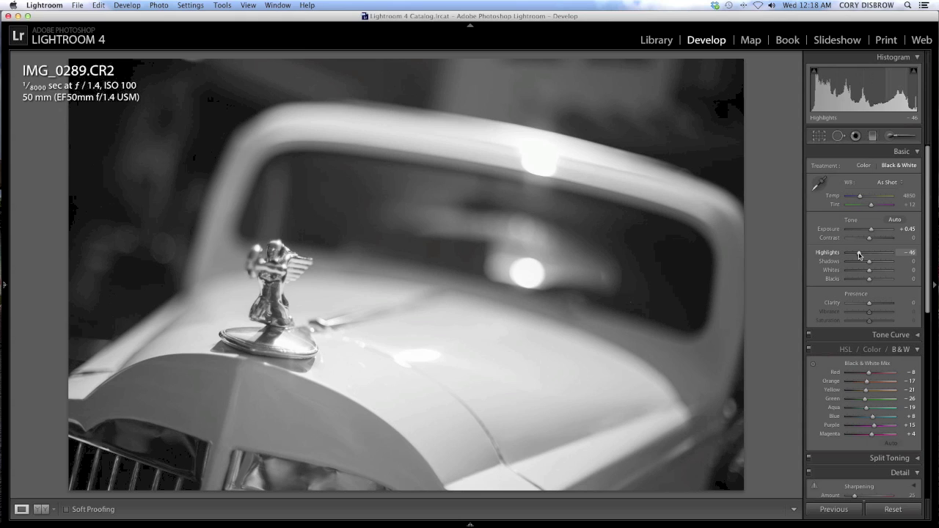
{"action": "mouse_move", "coordinate": [860, 254]}
{"action": "left_mouse_down"}
{"action": "mouse_move", "coordinate": [870, 255]}
{"action": "mouse_move", "coordinate": [860, 255]}
{"action": "left_mouse_up"}
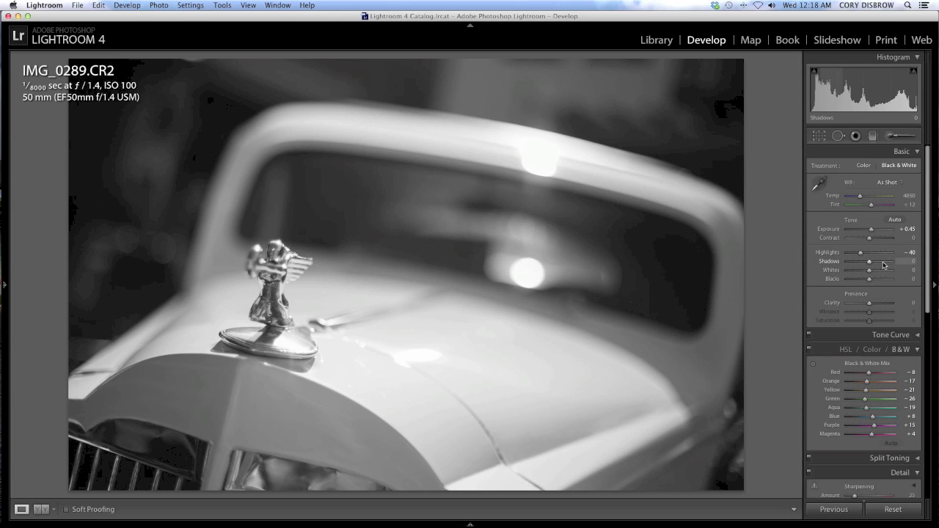
{"action": "left_click", "coordinate": [883, 263]}
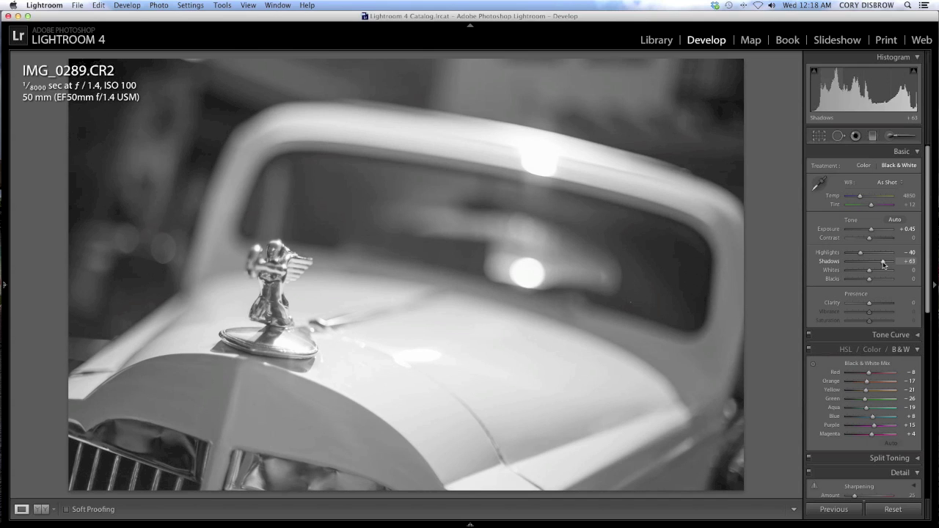
{"action": "left_click_drag", "start_coordinate": [883, 265], "coordinate": [882, 264]}
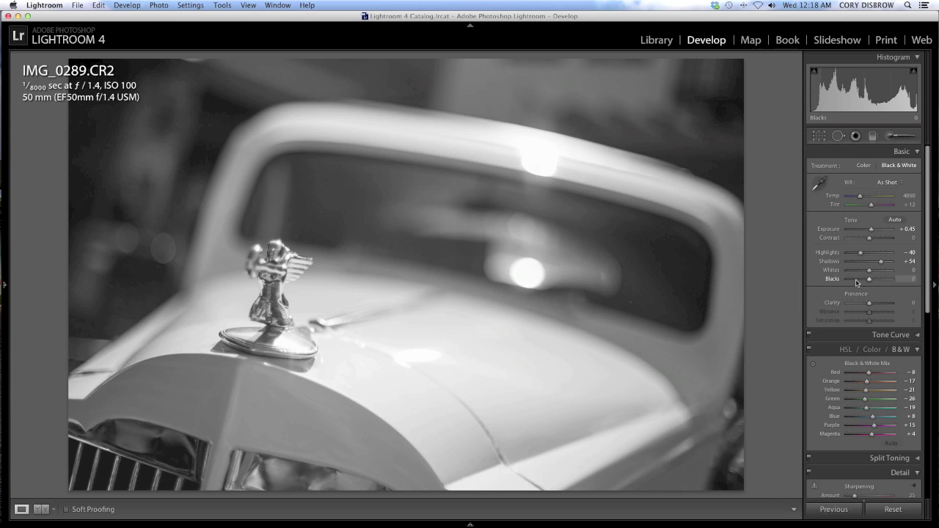
- In the Basic panel, drag Blacks to -64, Contrast to +64 and Clarity to +45
{"action": "left_click", "coordinate": [856, 279]}
{"action": "left_click_drag", "start_coordinate": [856, 281], "coordinate": [856, 283]}
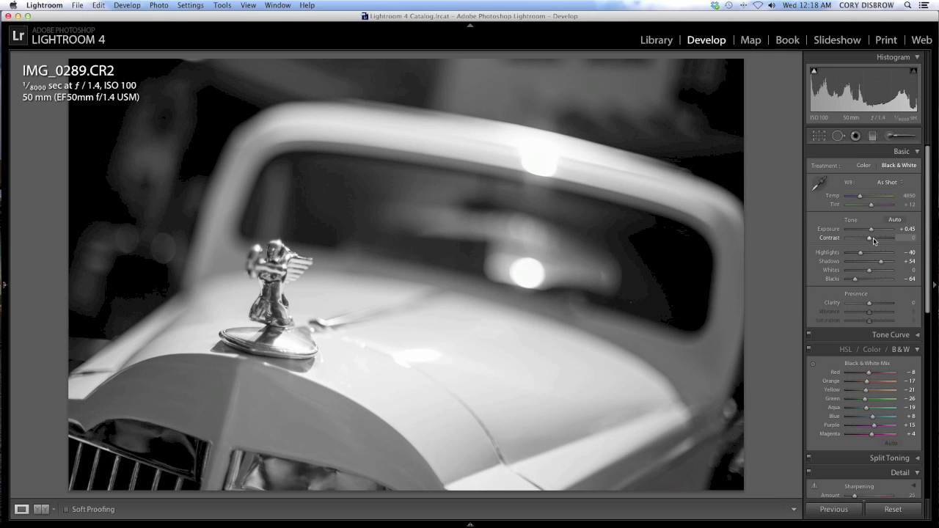
{"action": "left_click_drag", "start_coordinate": [876, 238], "coordinate": [883, 240]}
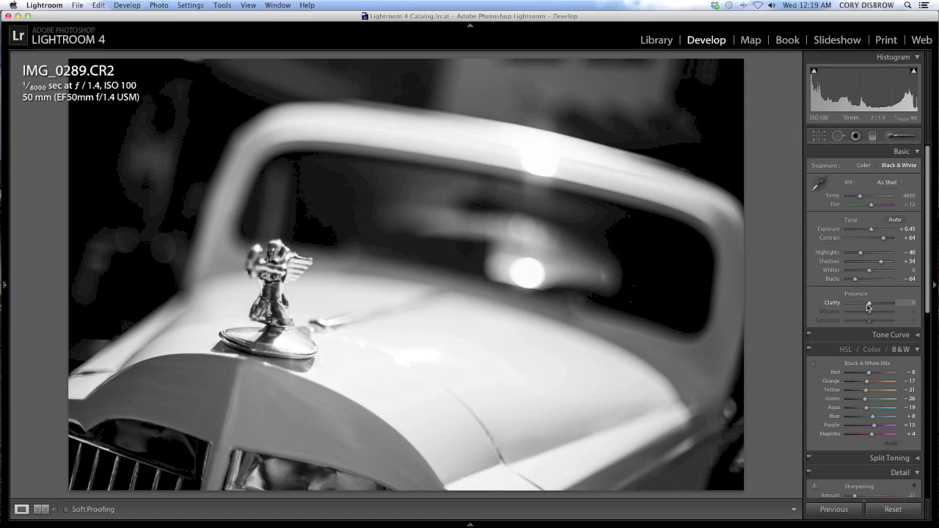
{"action": "left_click_drag", "start_coordinate": [869, 307], "coordinate": [880, 307]}
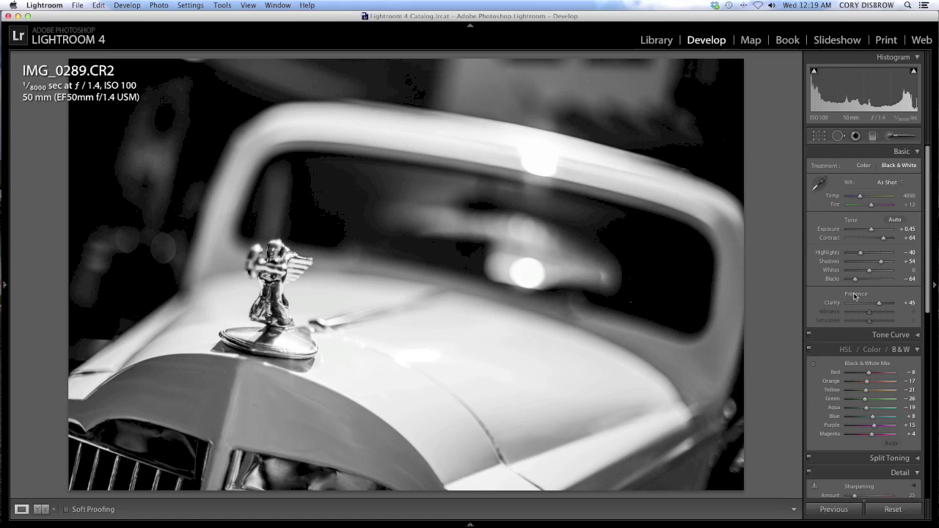
- In Detail, set Sharpening Amount to 98 and Masking to 90 using the Alt preview
{"action": "scroll", "coordinate": [873, 277], "scroll_direction": "down", "scroll_amount": 1}
{"action": "scroll", "coordinate": [873, 277], "scroll_direction": "down", "scroll_amount": 3}
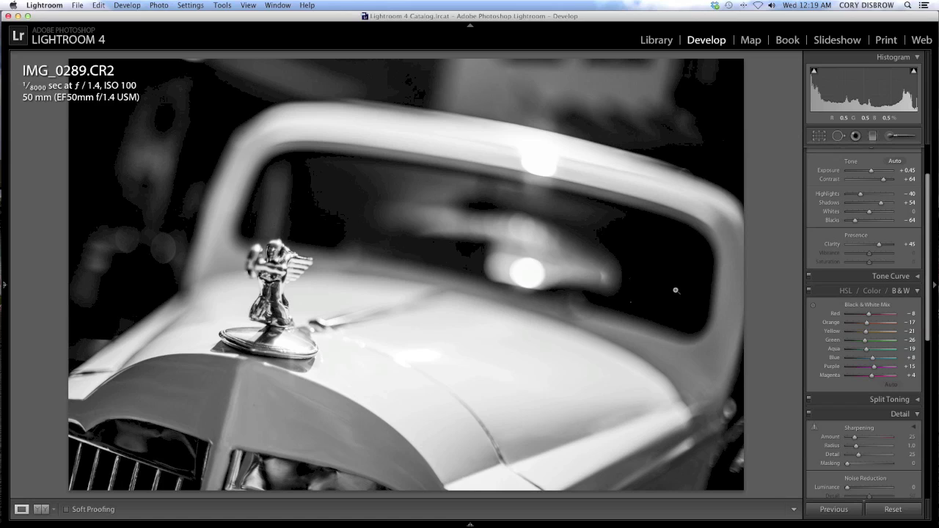
{"action": "scroll", "coordinate": [840, 277], "scroll_direction": "up", "scroll_amount": 4}
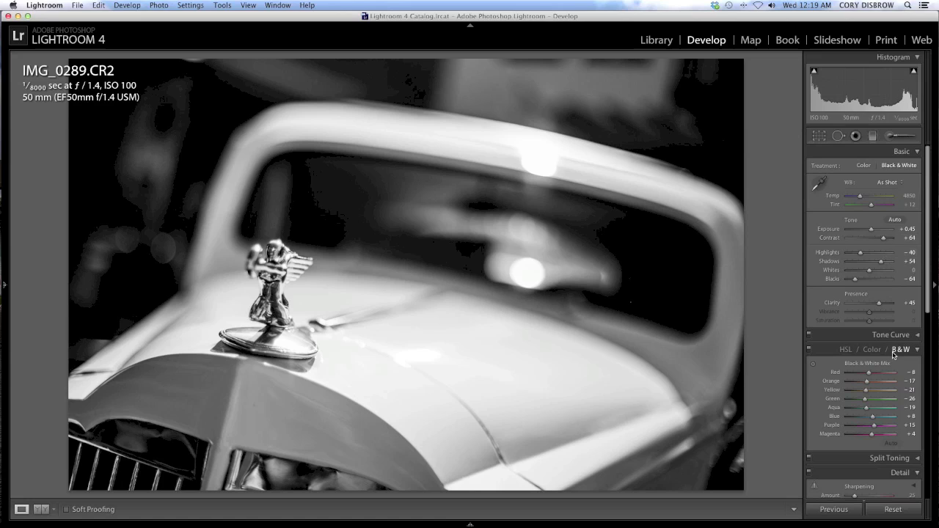
{"action": "scroll", "coordinate": [888, 352], "scroll_direction": "down", "scroll_amount": 6}
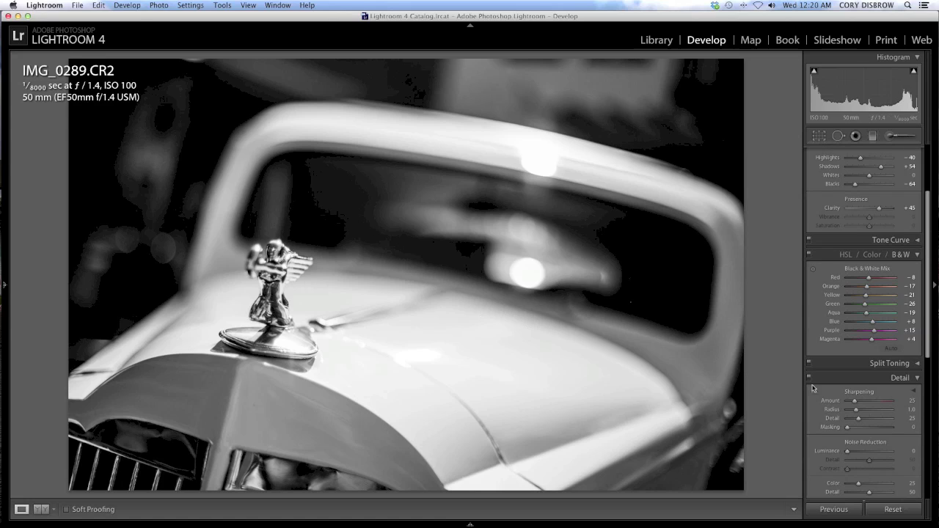
{"action": "left_click", "coordinate": [877, 403]}
{"action": "left_click_drag", "start_coordinate": [878, 402], "coordinate": [876, 404]}
{"action": "key", "text": "alt"}
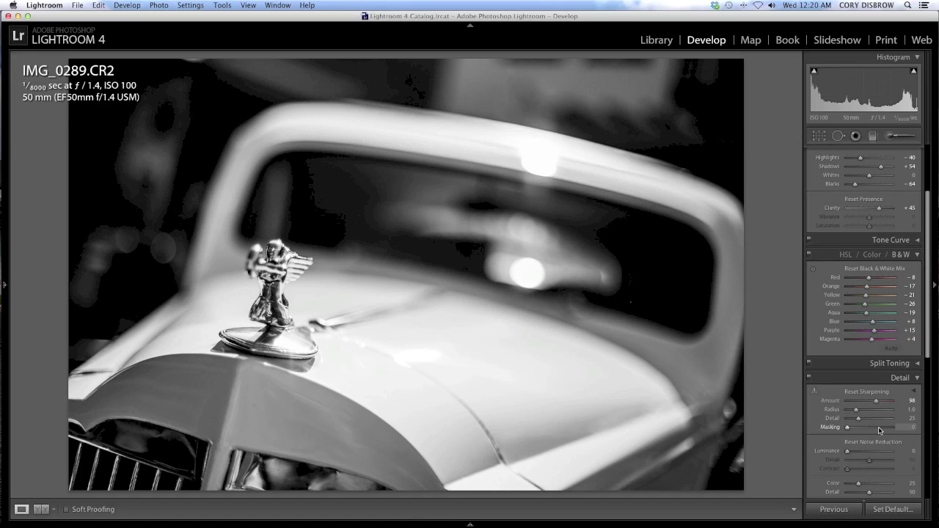
{"action": "left_click_drag", "start_coordinate": [880, 430], "coordinate": [888, 430]}
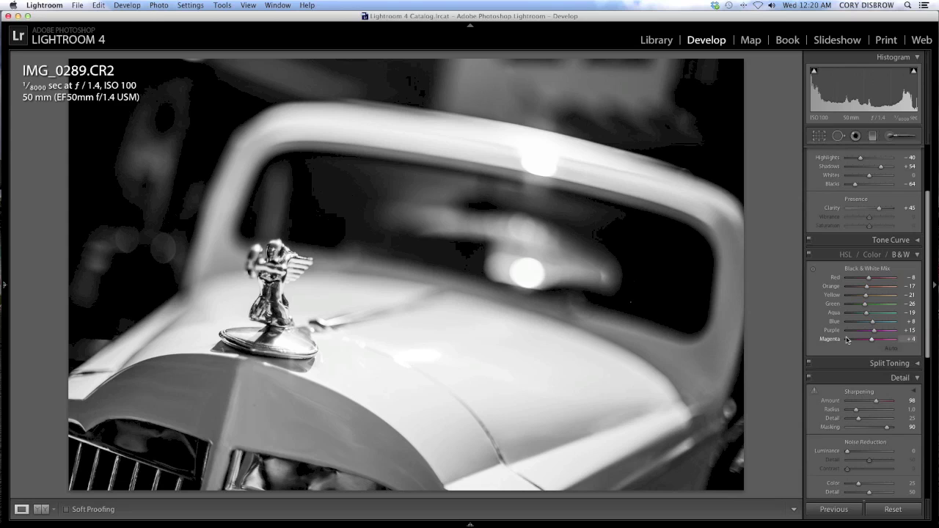
- In Effects, set Post-Crop Vignetting Amount to -25 and Midpoint to 62
{"action": "scroll", "coordinate": [853, 341], "scroll_direction": "down", "scroll_amount": 1}
{"action": "scroll", "coordinate": [853, 341], "scroll_direction": "down", "scroll_amount": 10}
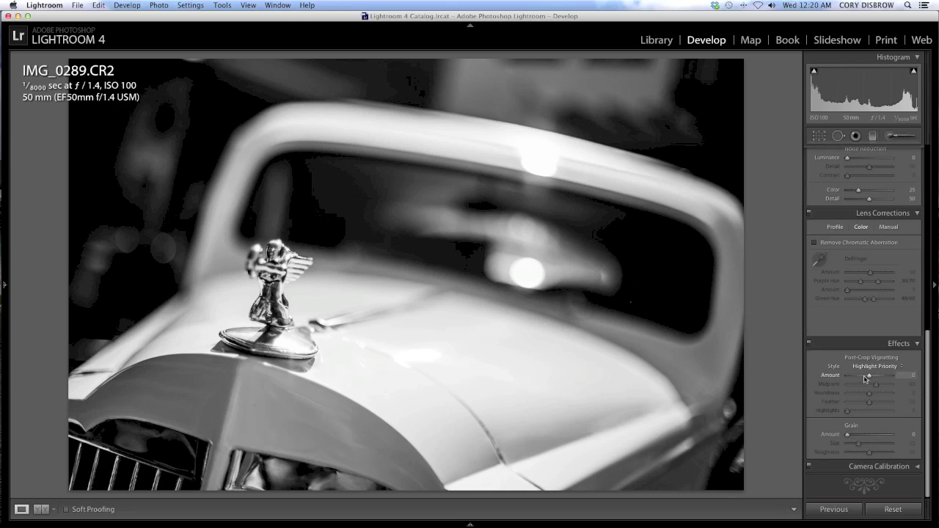
{"action": "left_click", "coordinate": [861, 376]}
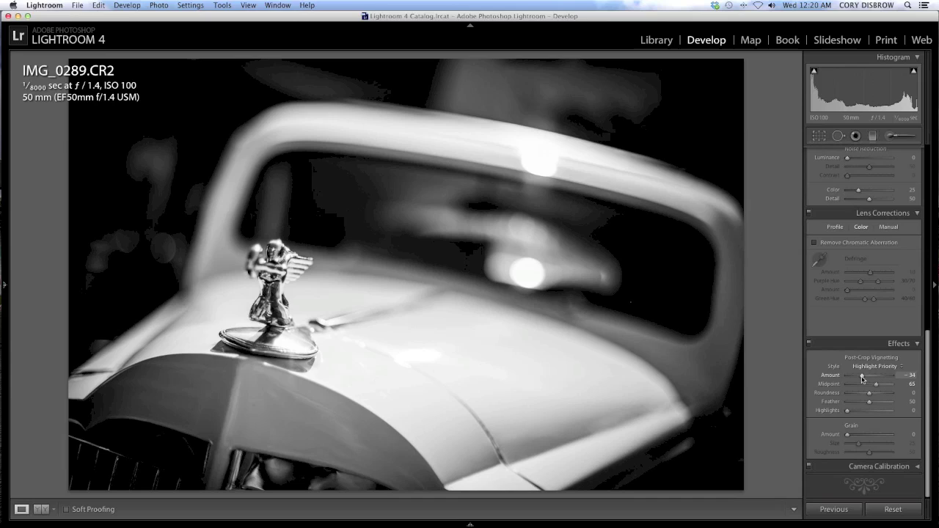
{"action": "left_click_drag", "start_coordinate": [862, 378], "coordinate": [863, 378]}
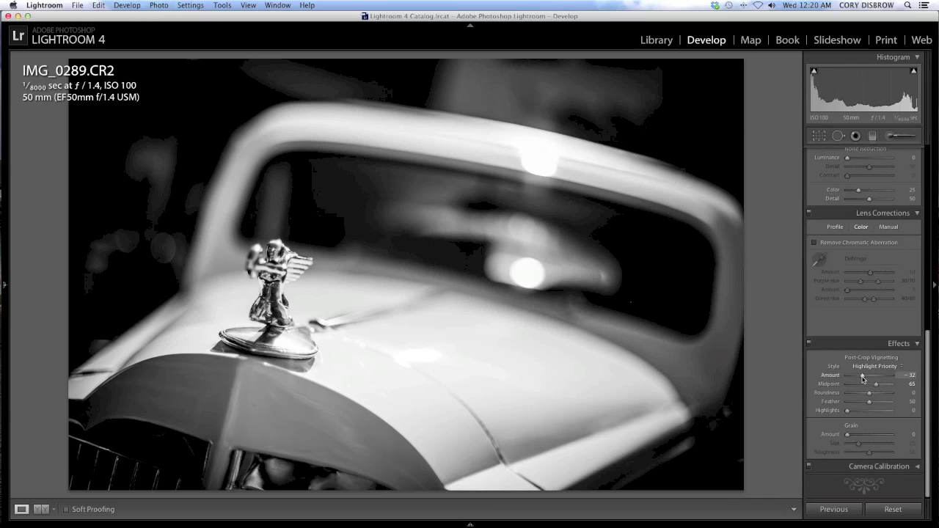
{"action": "left_click_drag", "start_coordinate": [863, 378], "coordinate": [864, 379]}
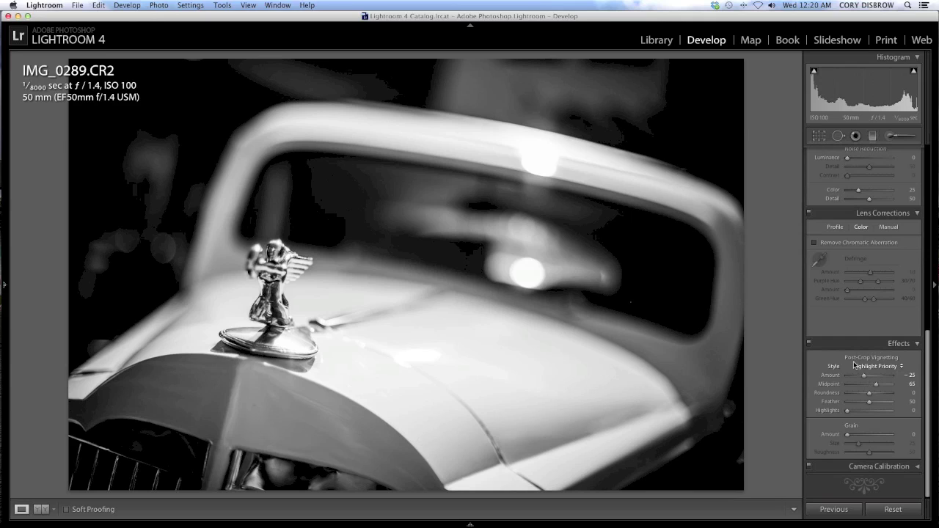
{"action": "mouse_move", "coordinate": [877, 387]}
{"action": "left_mouse_down"}
{"action": "mouse_move", "coordinate": [848, 389]}
{"action": "mouse_move", "coordinate": [876, 387]}
{"action": "left_mouse_up"}
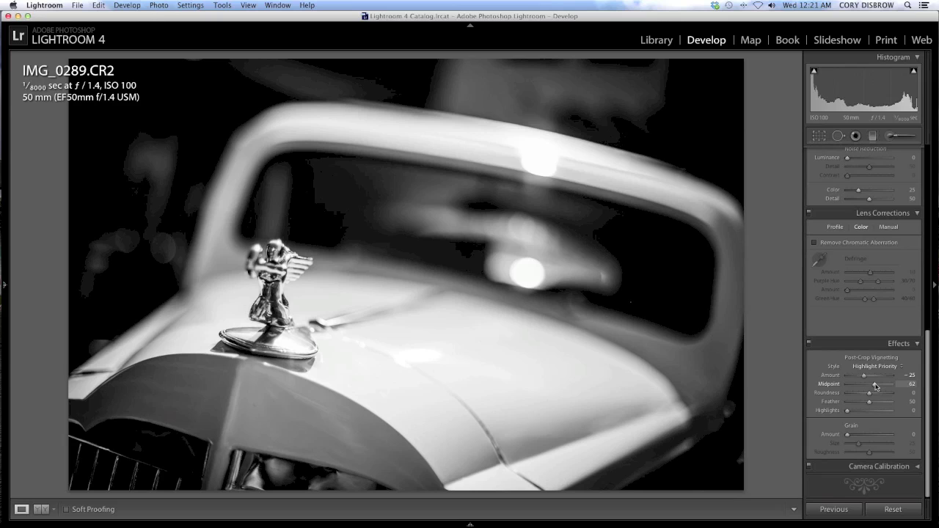
{"action": "scroll", "coordinate": [874, 353], "scroll_direction": "up", "scroll_amount": 10}
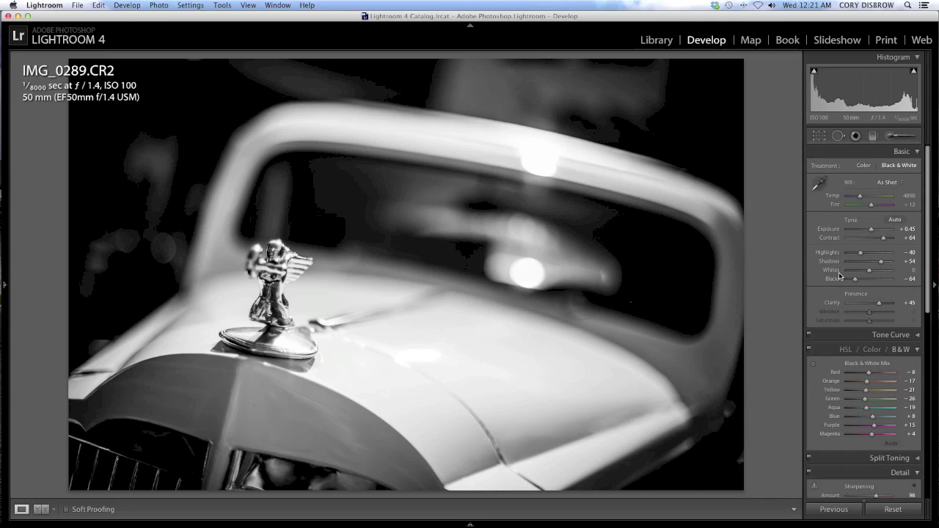
{"action": "key", "text": "backslash"}
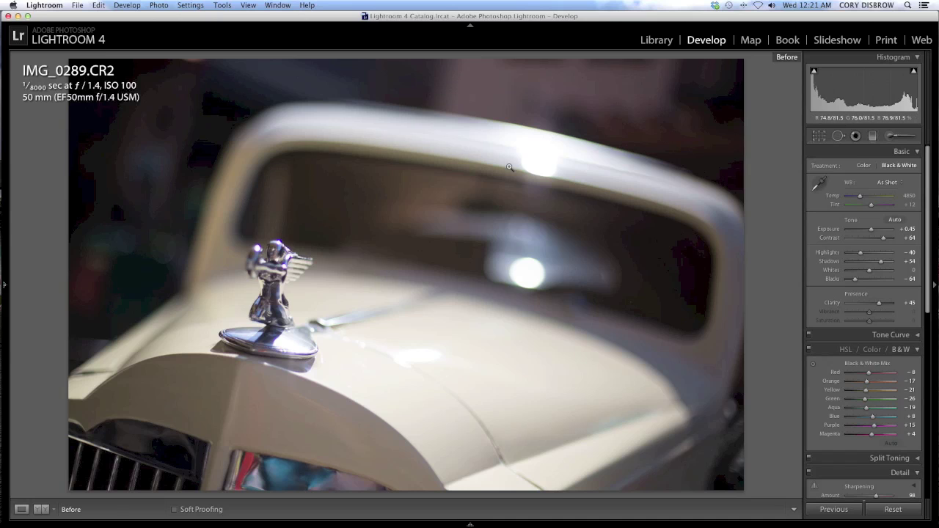
{"action": "key", "text": "backslash"}
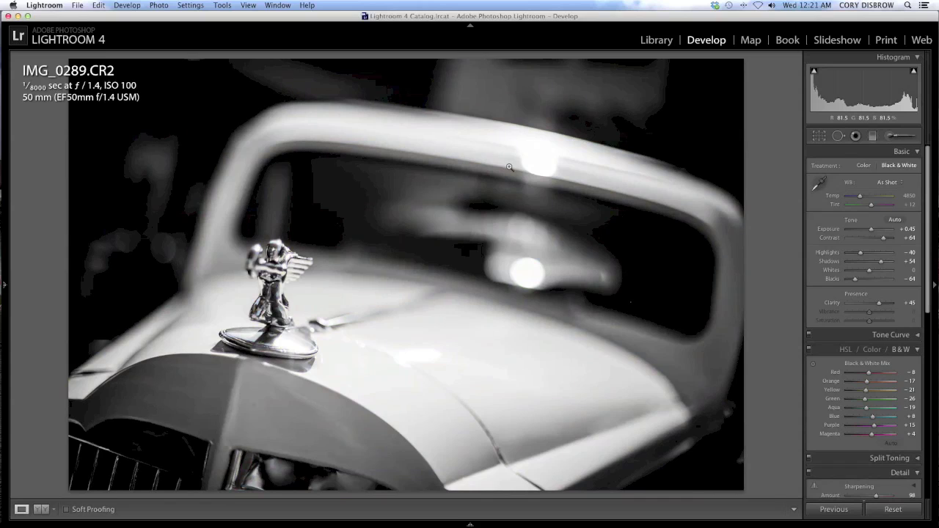